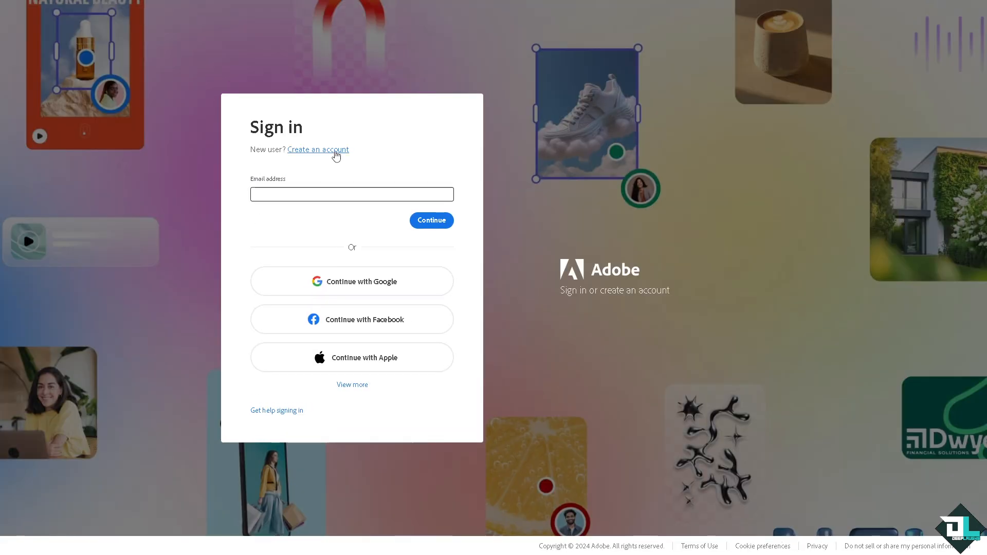
Step: Go to the Adobe Express account creation page to sign in
{"action": "left_click", "coordinate": [333, 150]}
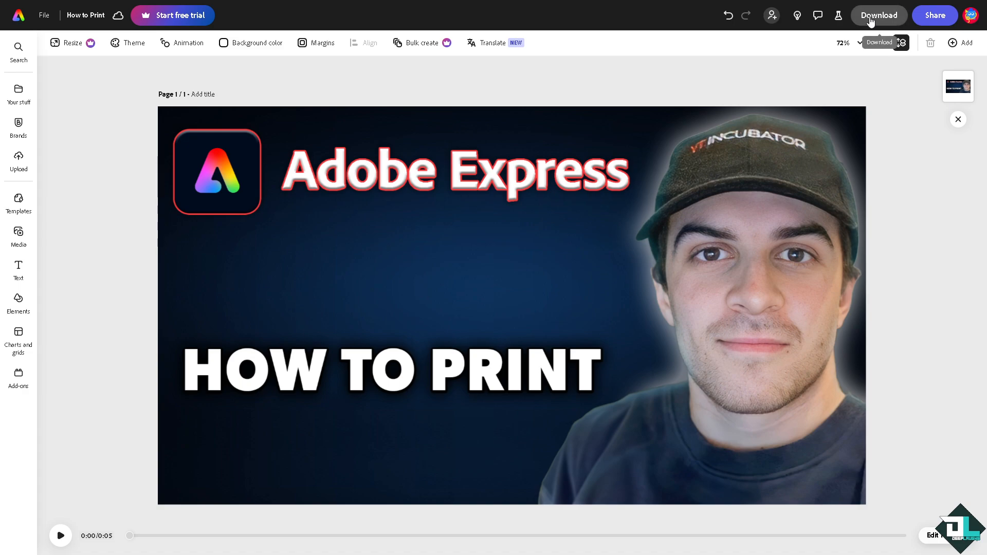
Step: Choose PDF Print as the download file format
{"action": "left_click", "coordinate": [872, 19]}
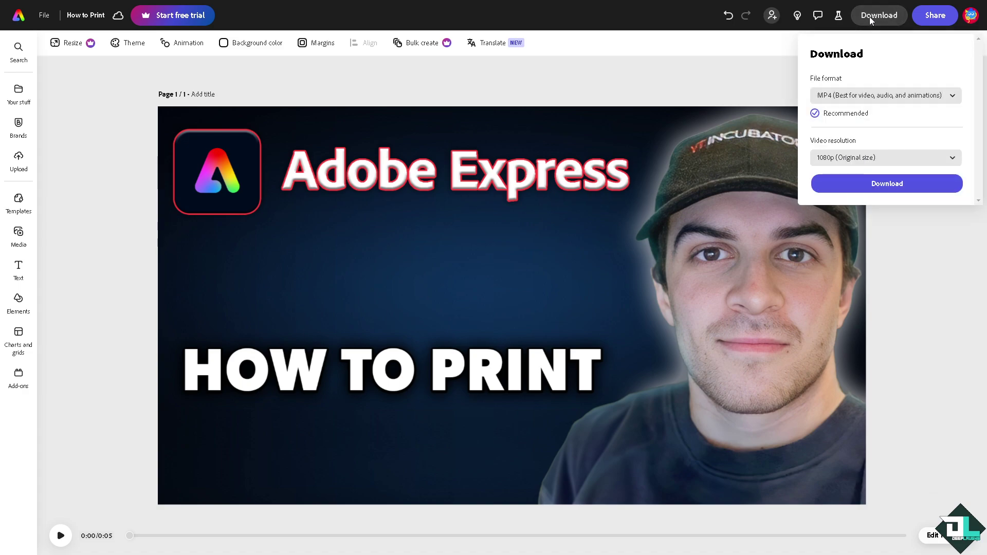
{"action": "left_click", "coordinate": [885, 96]}
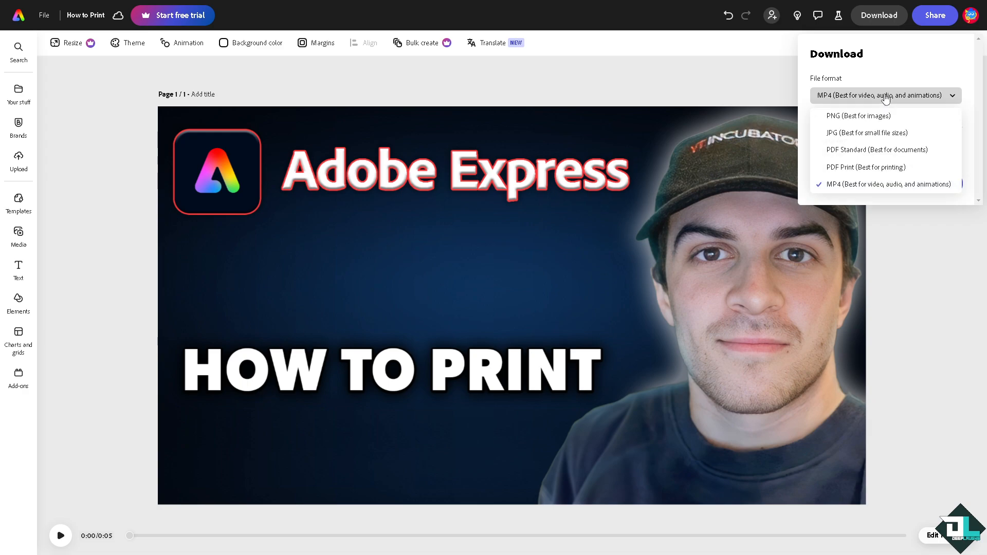
{"action": "left_click", "coordinate": [853, 170]}
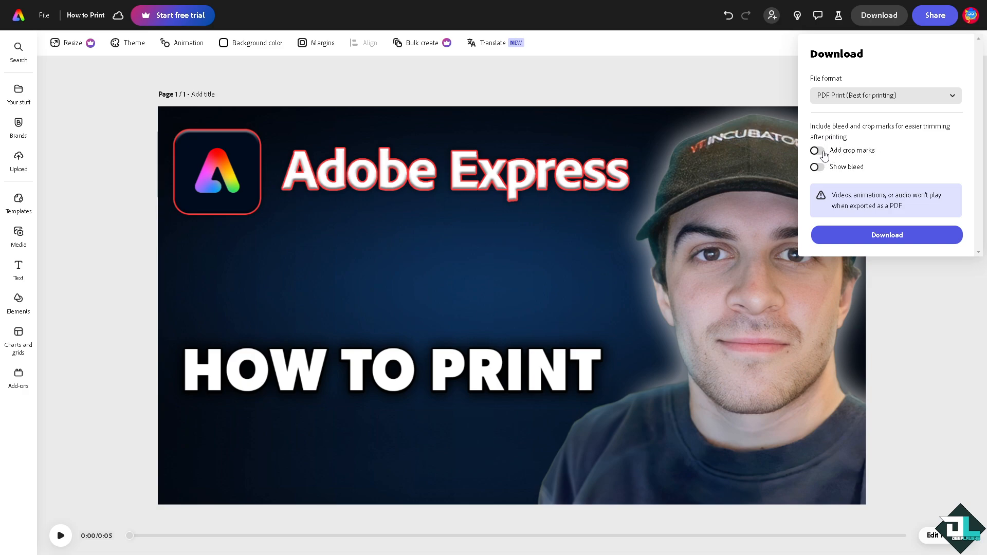
Step: Include crop marks and bleed, then download the print PDF
{"action": "left_click", "coordinate": [817, 150]}
{"action": "left_click", "coordinate": [818, 167]}
{"action": "left_click", "coordinate": [859, 238]}
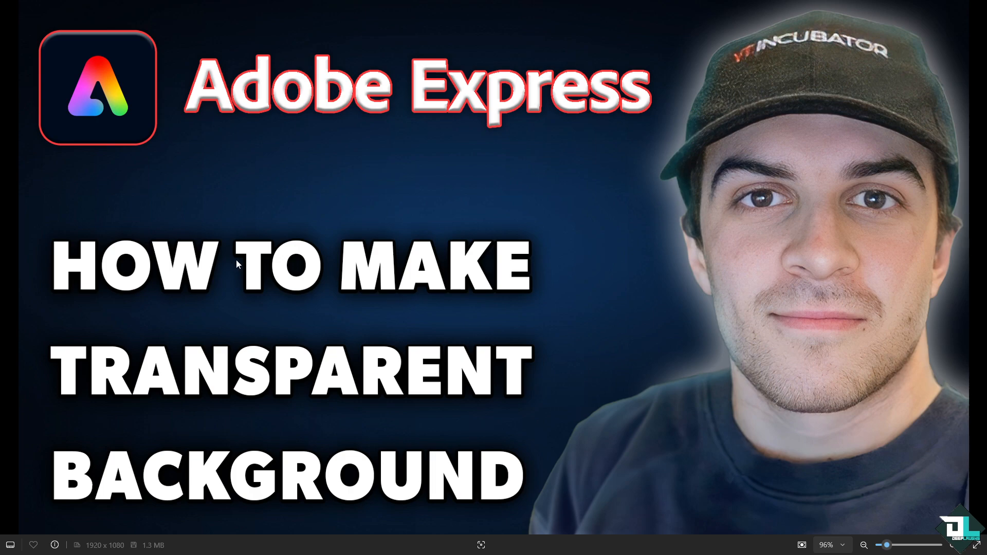
Step: Bring up the print settings (Ctrl+P) and try Portrait before settling on Landscape orientation
{"action": "key", "text": "ctrl+p"}
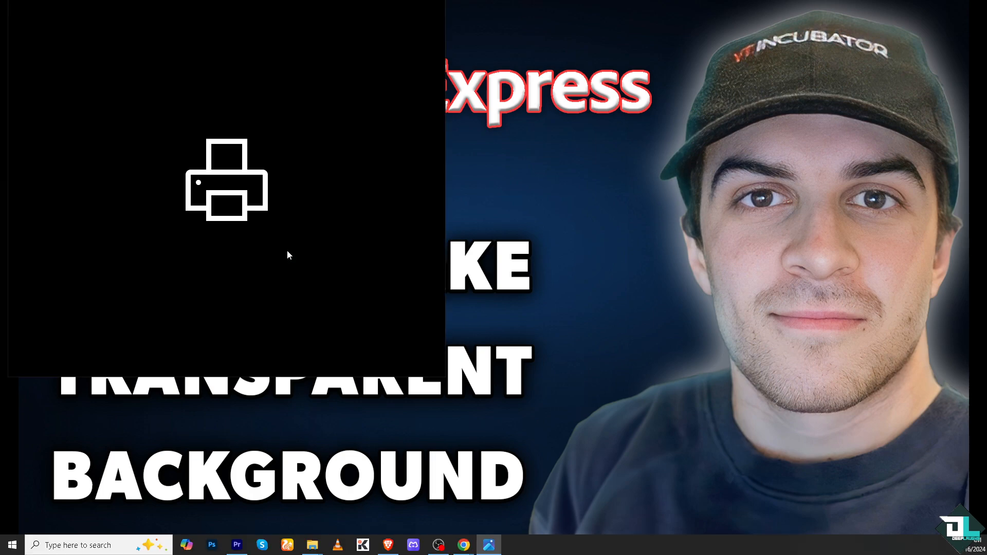
{"action": "mouse_move", "coordinate": [85, 194]}
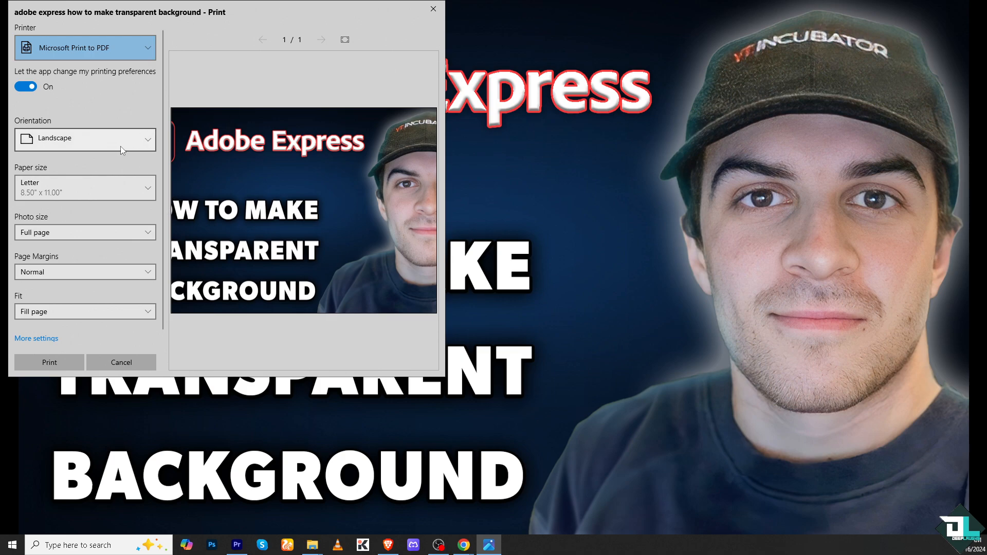
{"action": "left_click", "coordinate": [146, 144]}
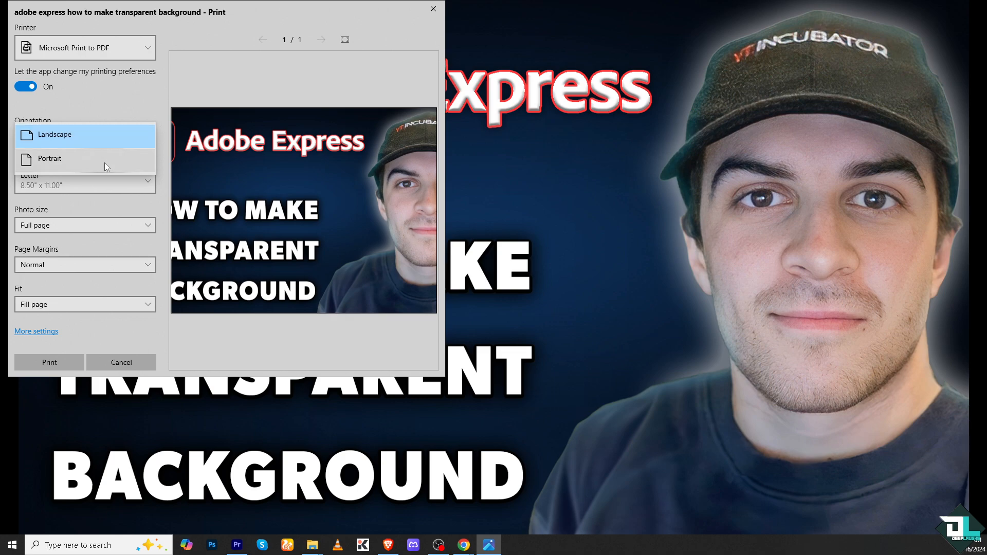
{"action": "left_click", "coordinate": [104, 163]}
{"action": "left_click", "coordinate": [138, 140]}
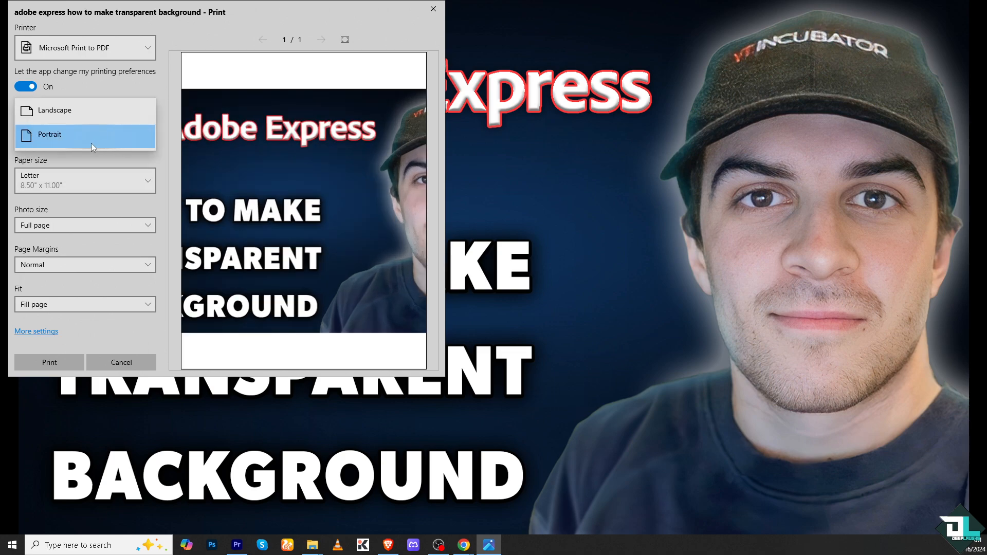
{"action": "left_click", "coordinate": [106, 106]}
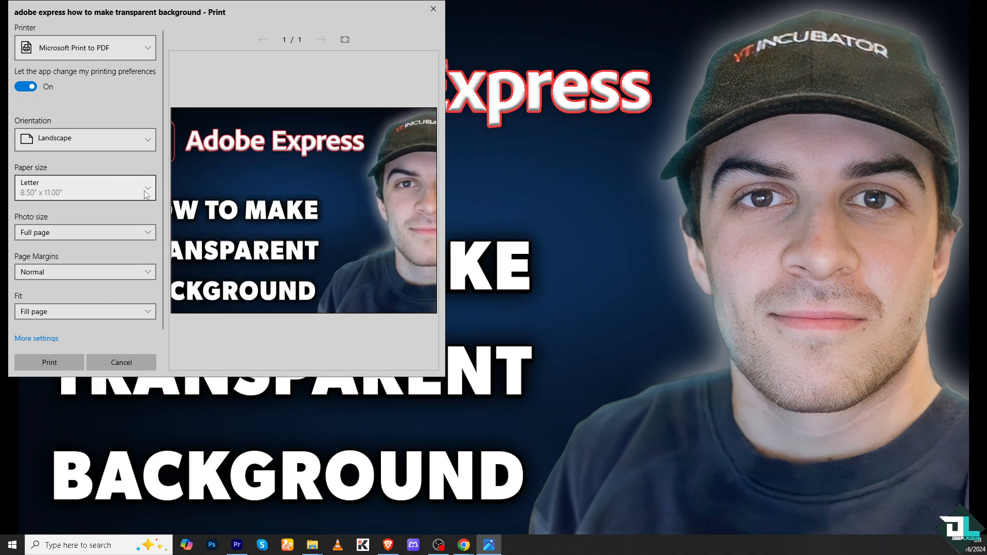
Step: Try Tabloid paper size, then set the paper size back to Letter
{"action": "left_click", "coordinate": [145, 190]}
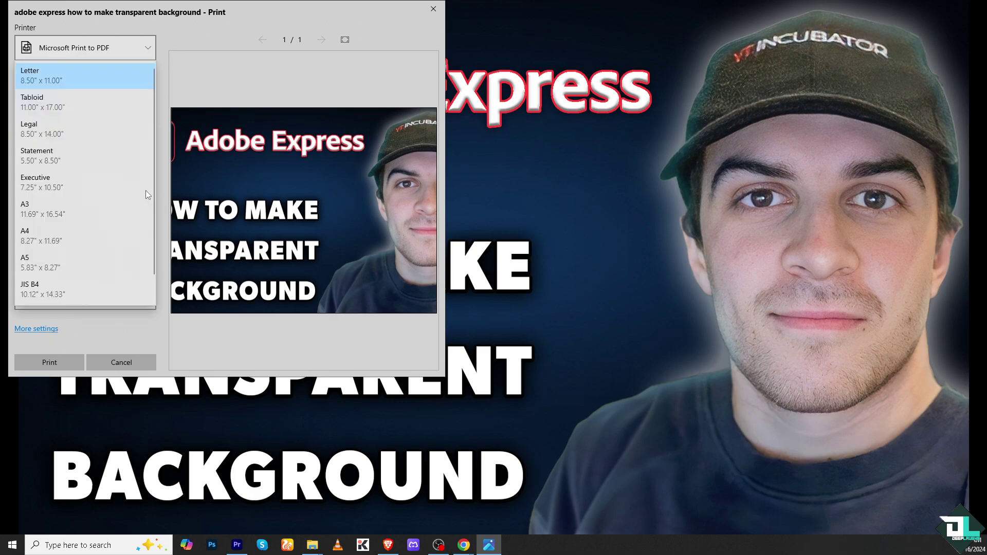
{"action": "left_click", "coordinate": [84, 104]}
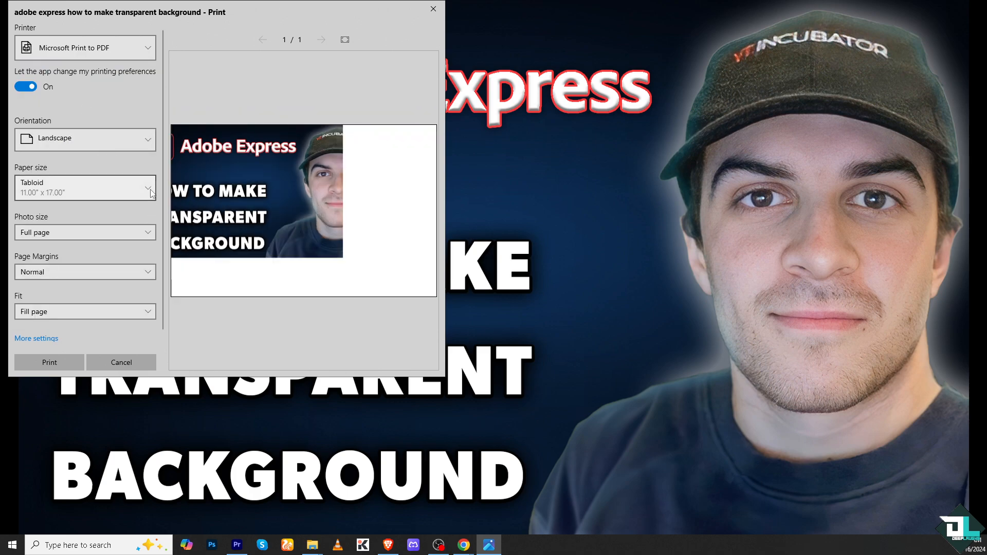
{"action": "left_click", "coordinate": [102, 200]}
{"action": "left_click", "coordinate": [82, 217]}
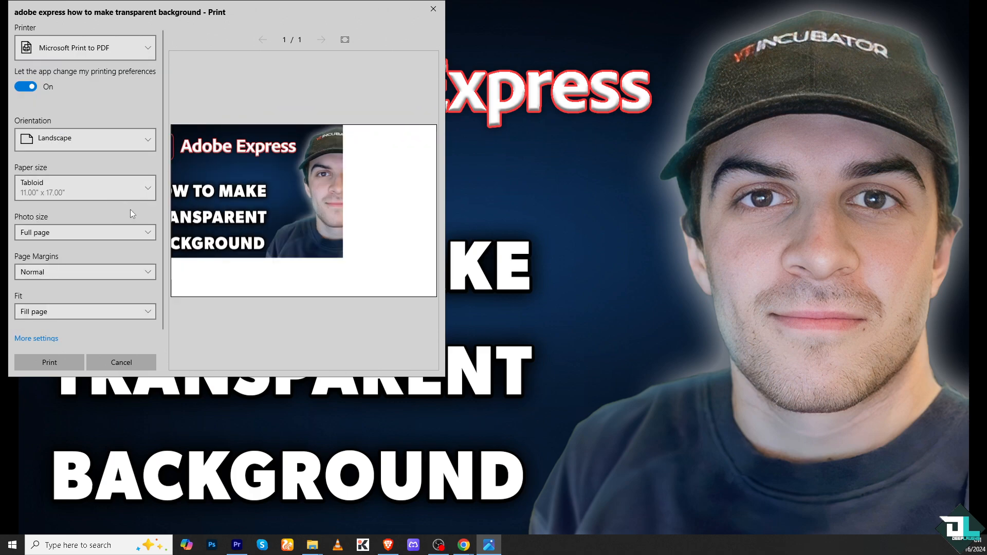
{"action": "left_click", "coordinate": [143, 191]}
{"action": "left_click", "coordinate": [61, 70]}
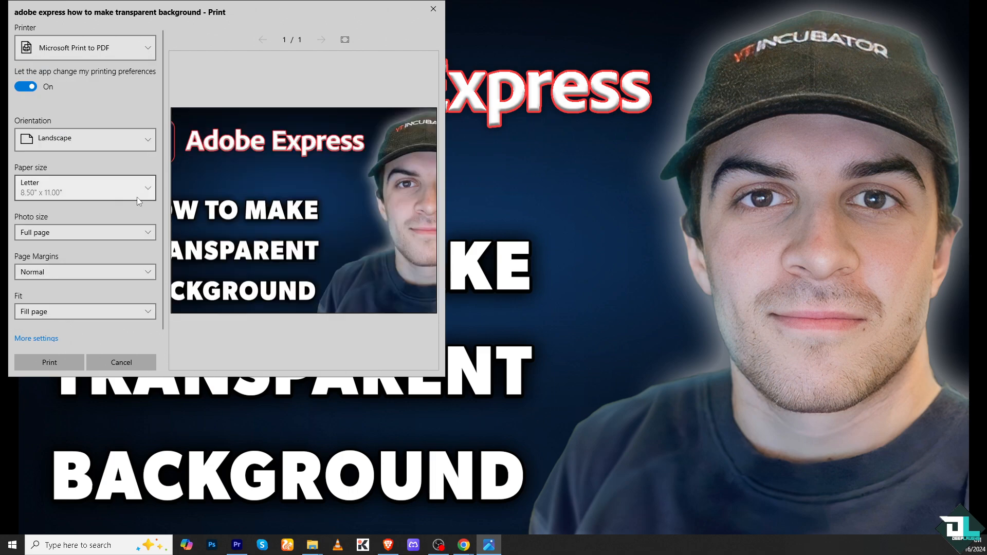
Step: Try 8 × 10 in., then make the photo size 2 × 3 in. (Wallet)
{"action": "left_click", "coordinate": [150, 232]}
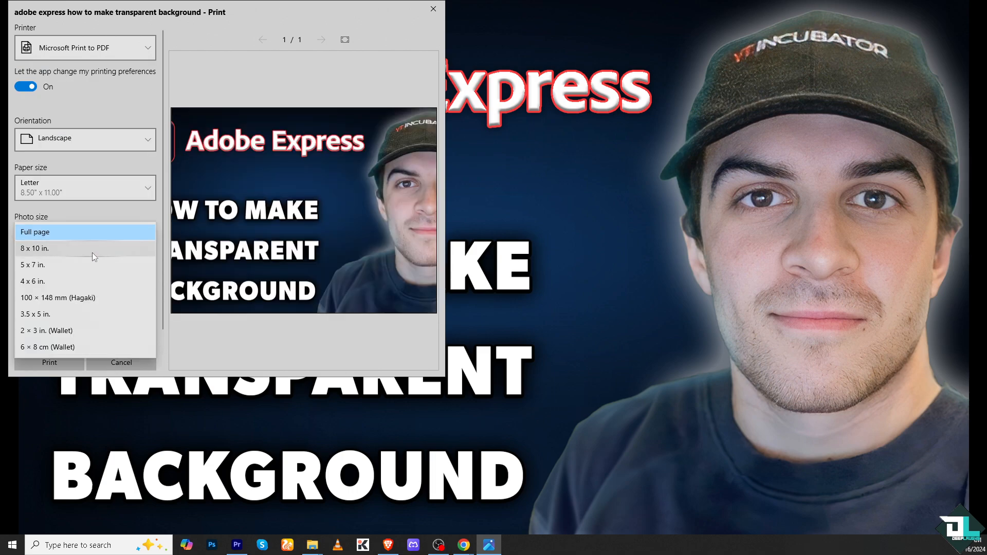
{"action": "left_click", "coordinate": [92, 252]}
{"action": "left_click", "coordinate": [148, 229]}
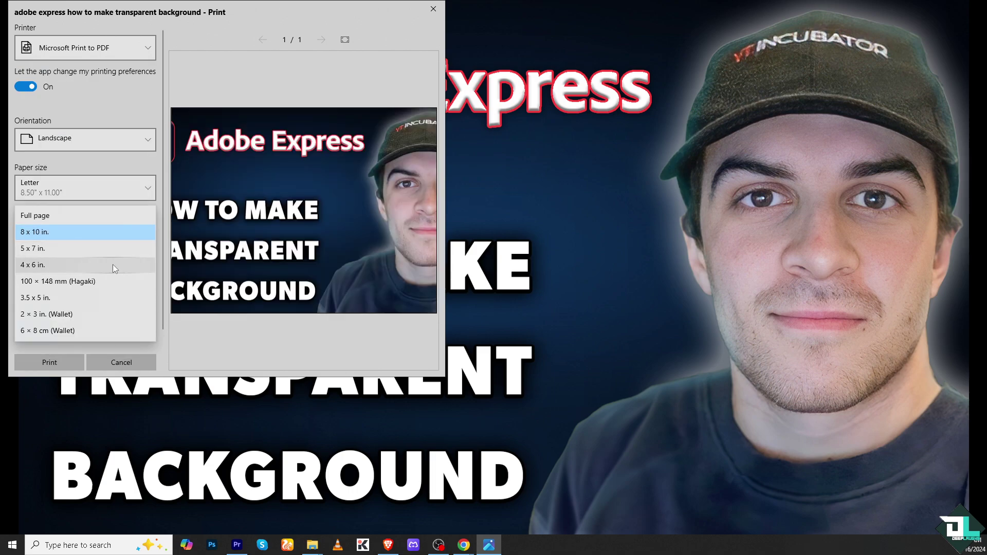
{"action": "left_click", "coordinate": [101, 314]}
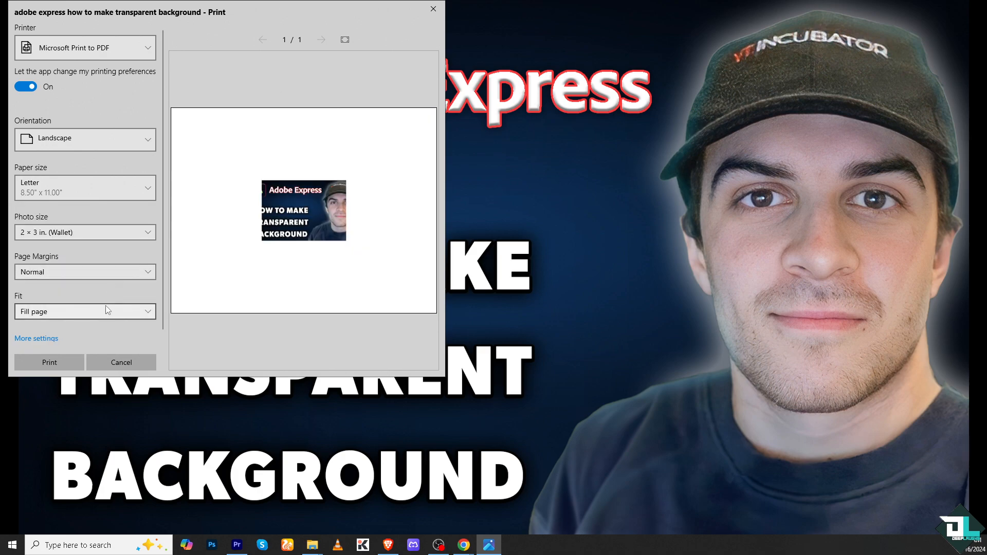
Step: Set page margins to Uniform and fit to Shrink to fit
{"action": "left_click", "coordinate": [146, 275]}
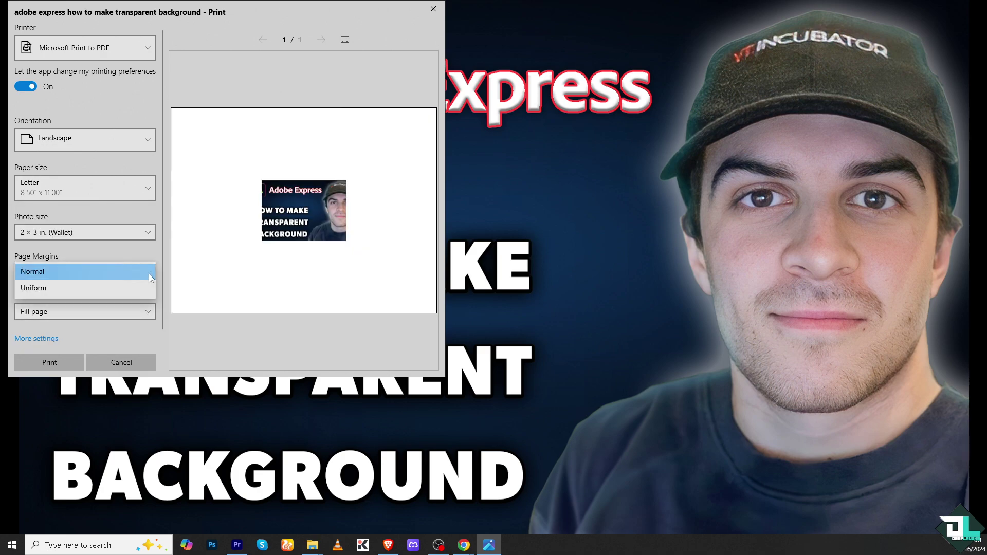
{"action": "left_click", "coordinate": [95, 290]}
{"action": "left_click", "coordinate": [146, 314]}
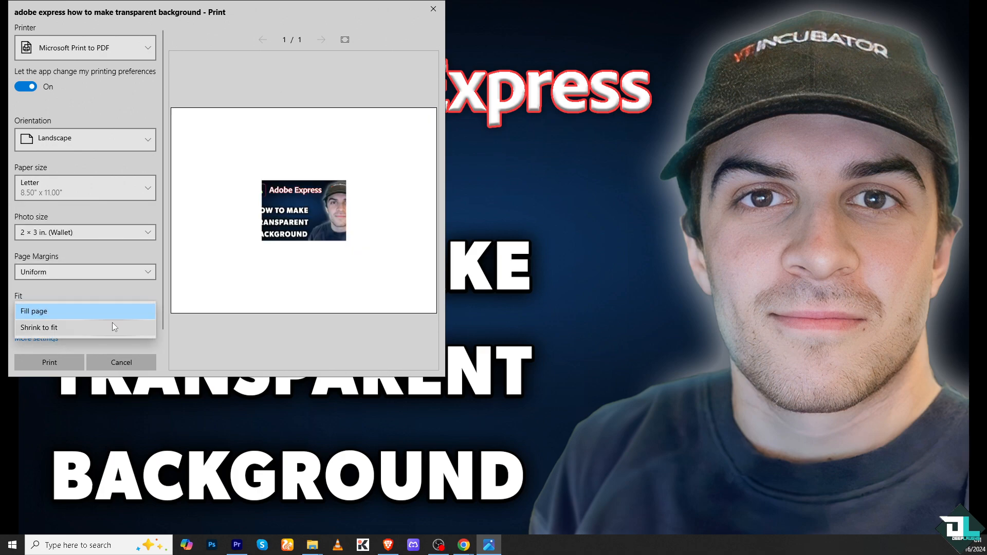
{"action": "left_click", "coordinate": [112, 324]}
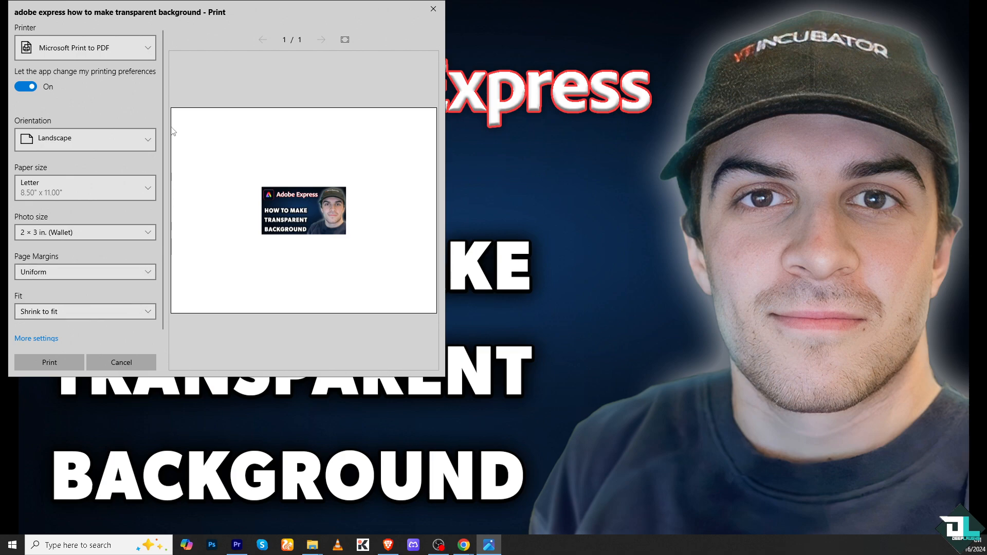
{"action": "left_click", "coordinate": [36, 338]}
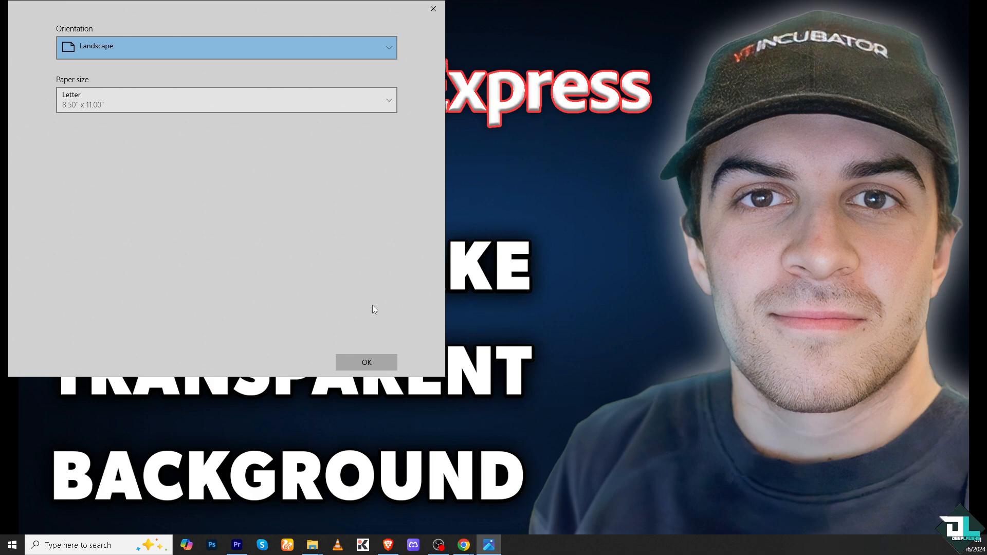
{"action": "left_click", "coordinate": [366, 362]}
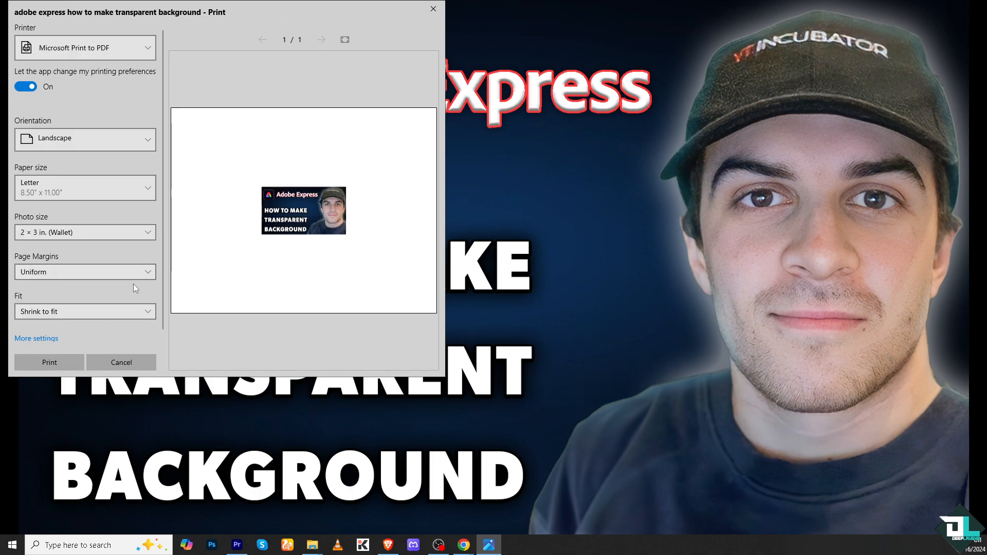